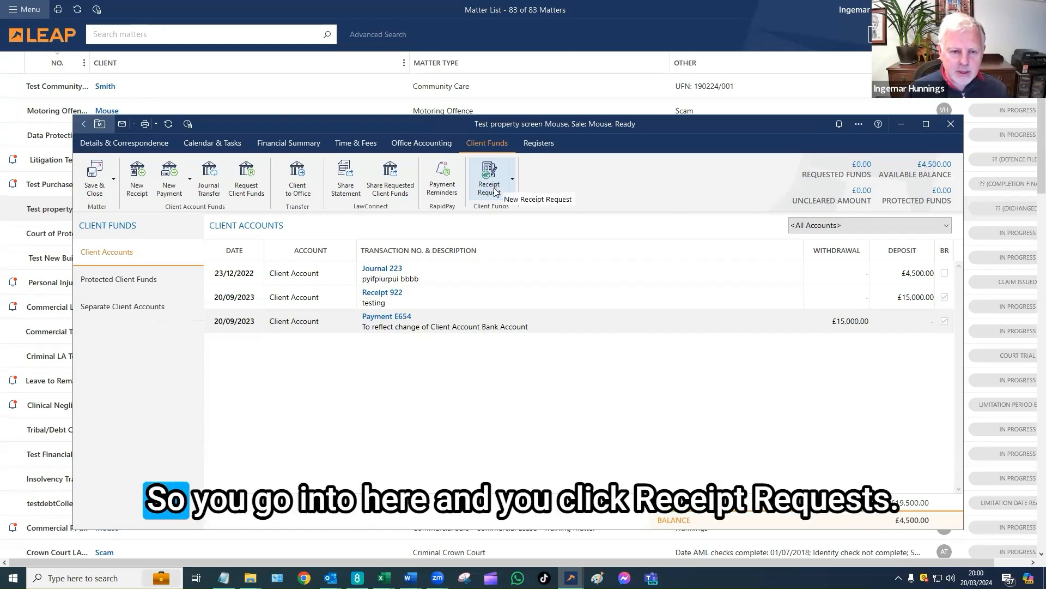
Step: Start a new receipt request for the matter and check the bank account choices, keeping Client Account
{"action": "left_click", "coordinate": [494, 186]}
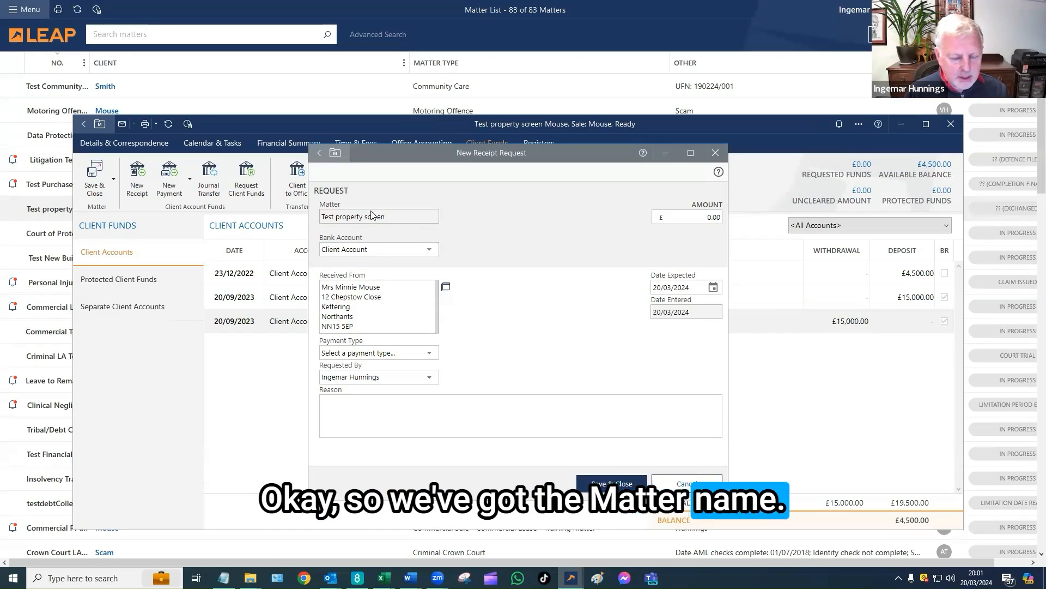
{"action": "left_click", "coordinate": [429, 250]}
{"action": "left_click", "coordinate": [429, 250]}
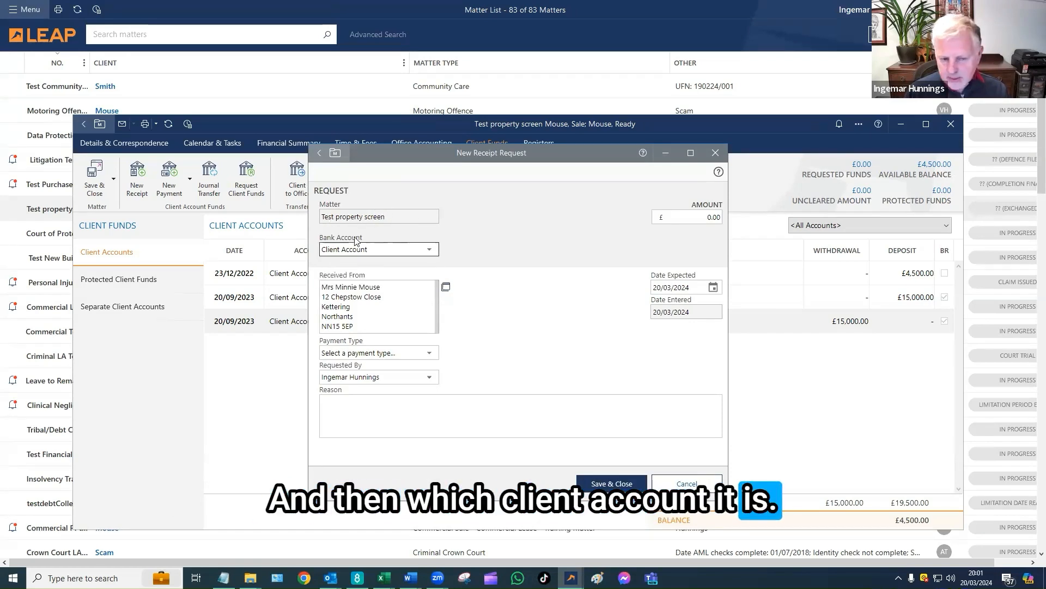
{"action": "left_click", "coordinate": [432, 250]}
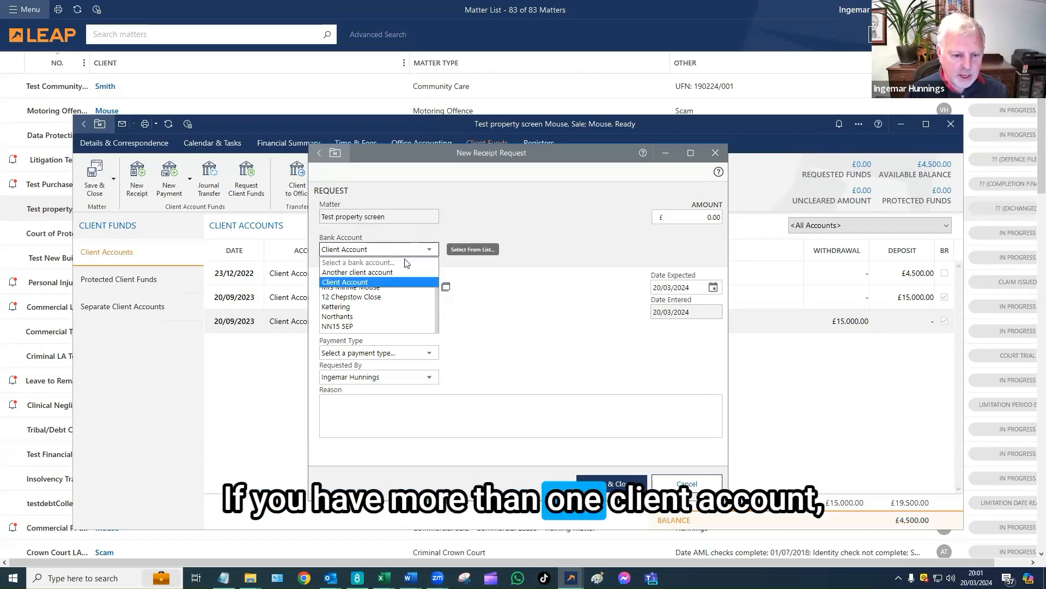
{"action": "left_click", "coordinate": [495, 217]}
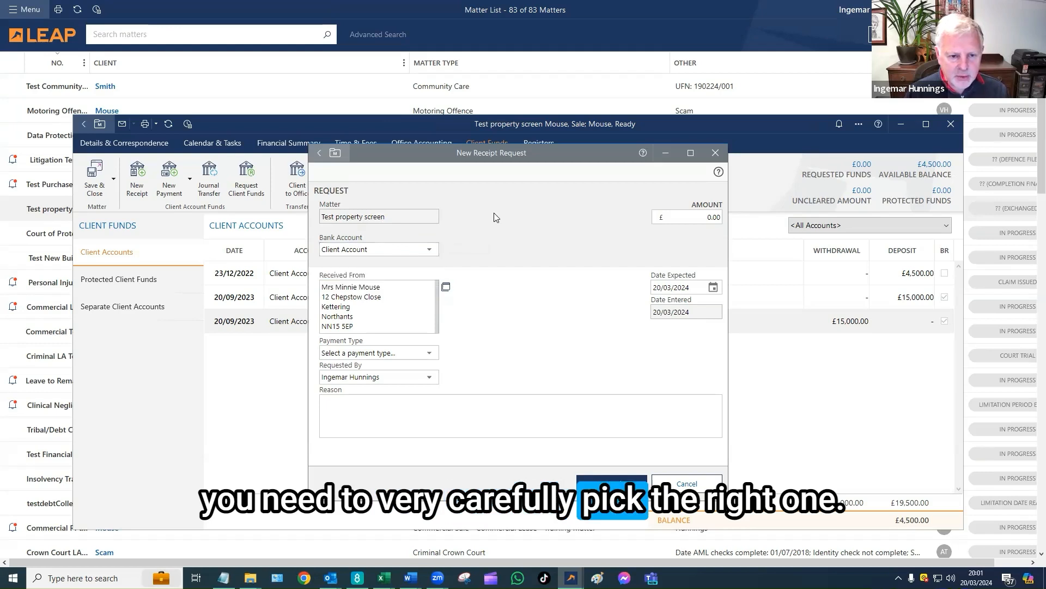
Step: Set the receipt request amount to £200,000.00
{"action": "left_click", "coordinate": [661, 217]}
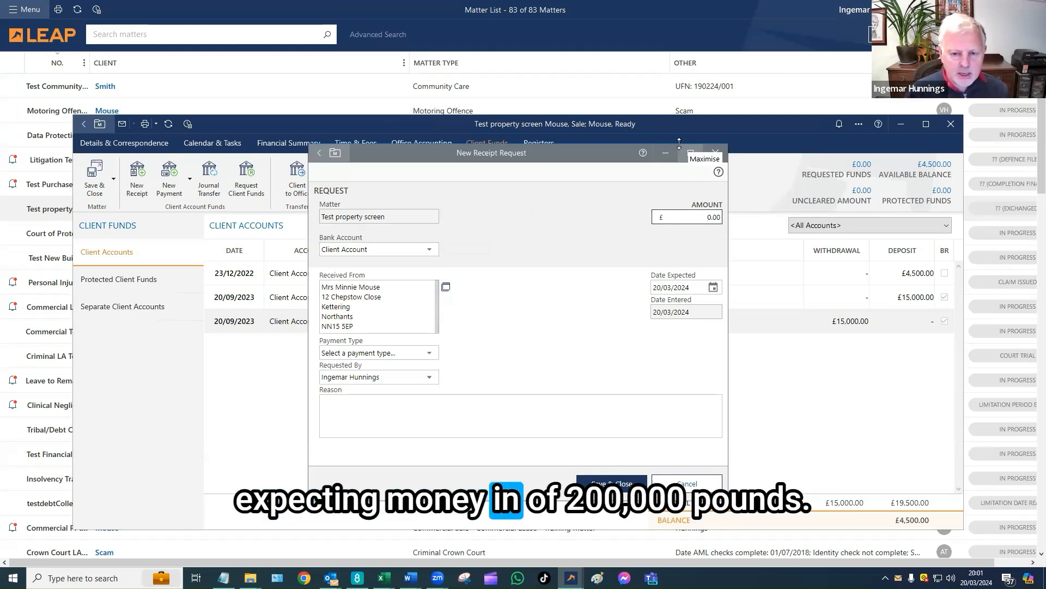
{"action": "type", "text": "2,"}
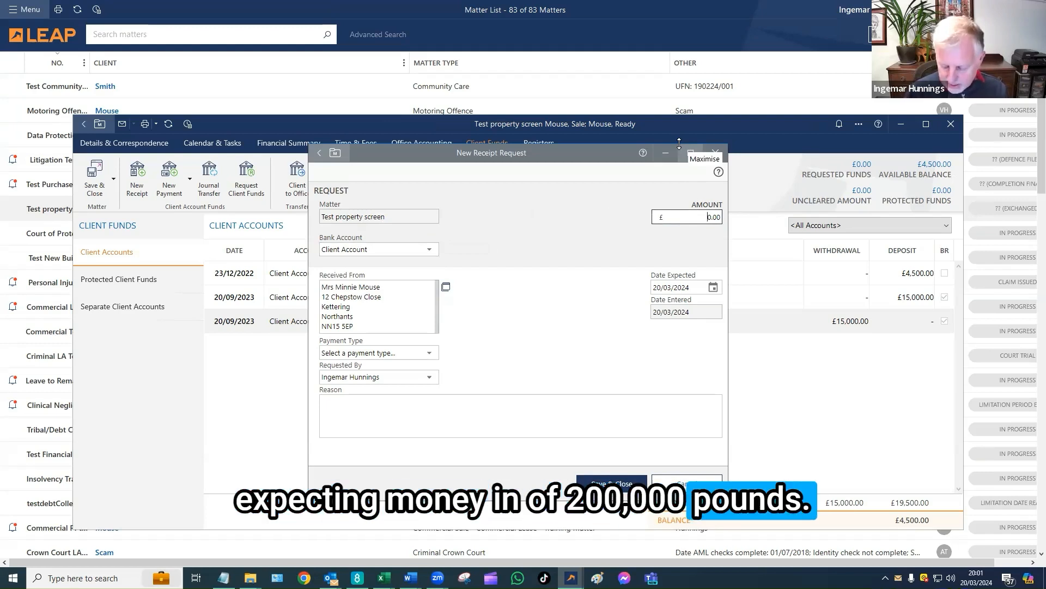
{"action": "type", "text": "000,00"}
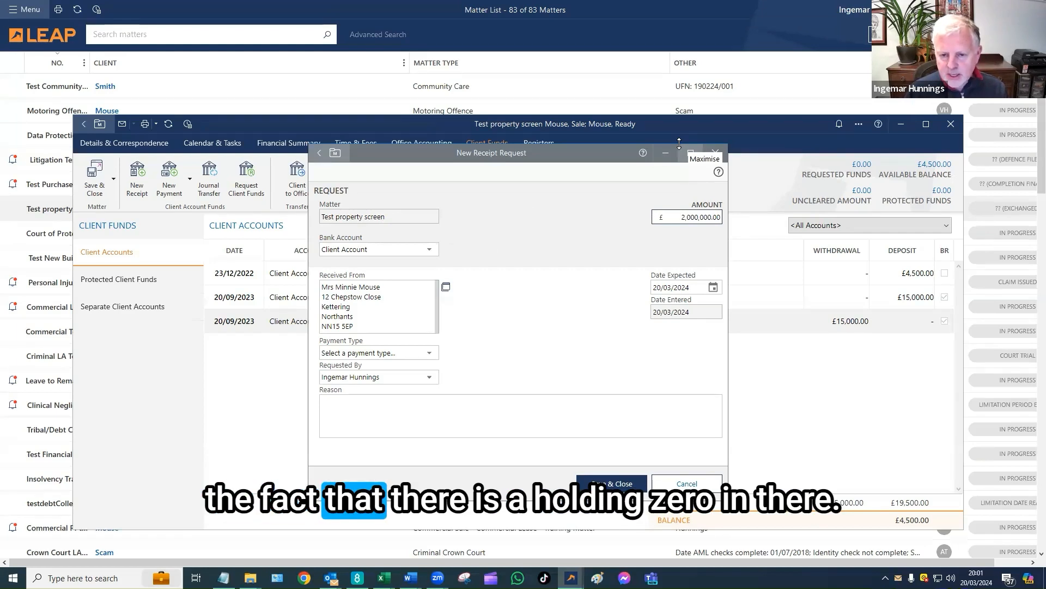
{"action": "key", "text": "BackSpace"}
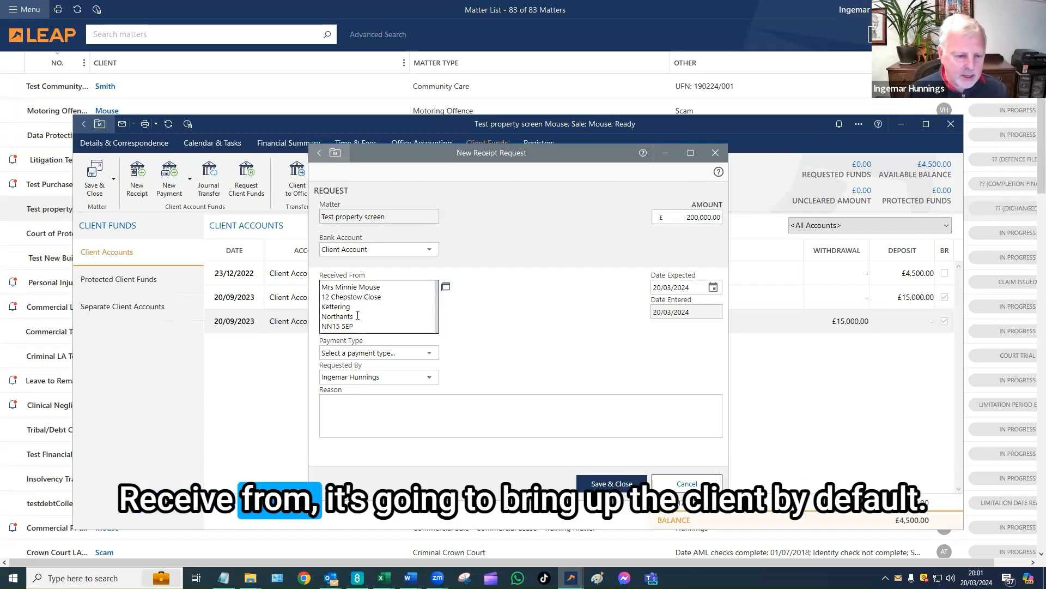
Step: Choose the Barclays Bank PLC card as the party the funds are received from
{"action": "left_click_drag", "start_coordinate": [357, 325], "coordinate": [325, 288]}
{"action": "left_click", "coordinate": [473, 299]}
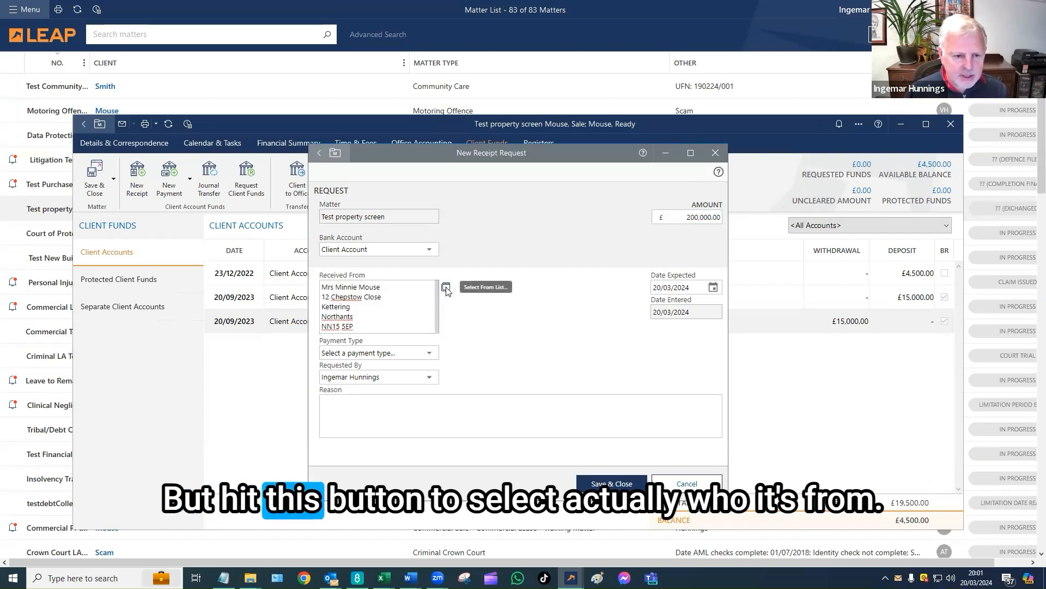
{"action": "left_click", "coordinate": [446, 287]}
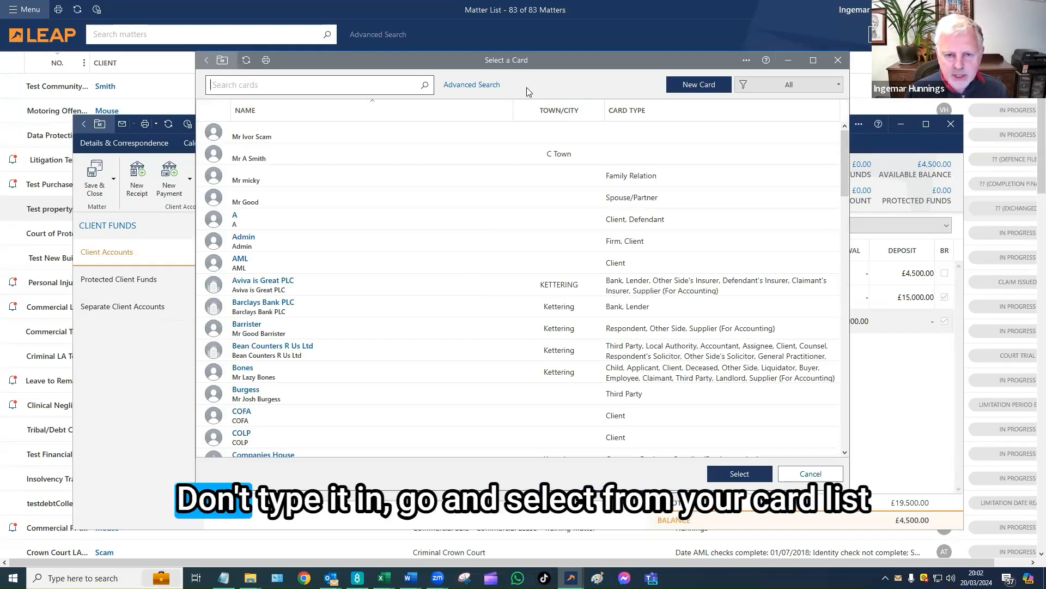
{"action": "left_click", "coordinate": [278, 307]}
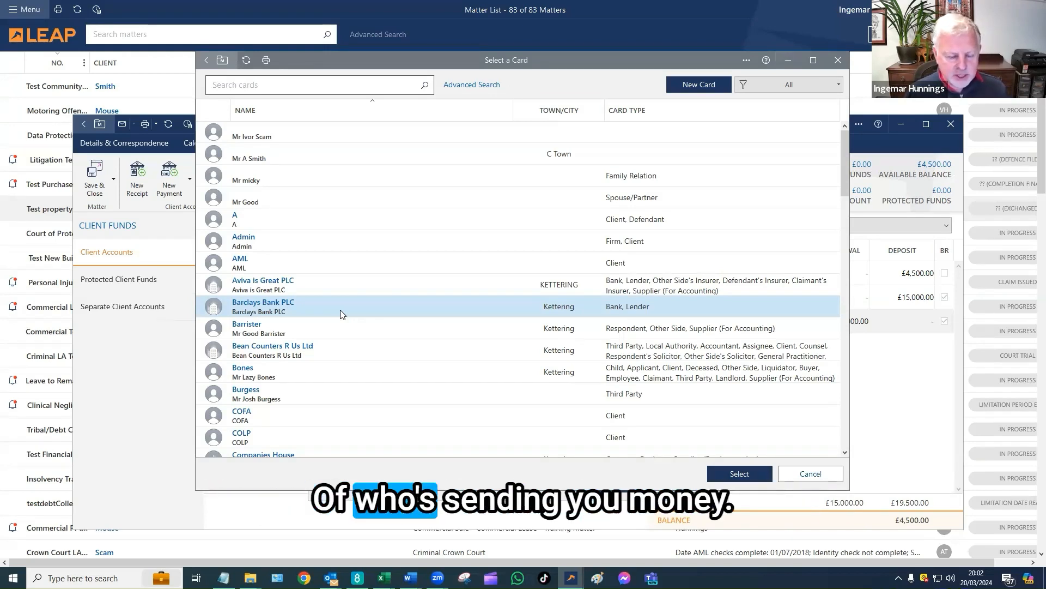
{"action": "key", "text": "Return"}
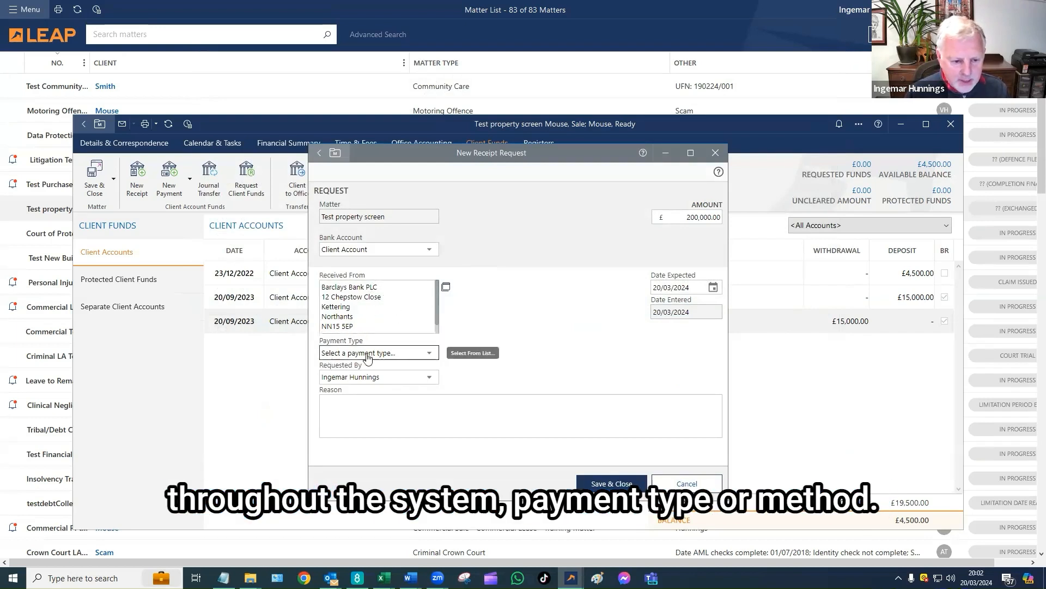
Step: Set the payment type to Electronic Transfer and the expected date to 28/03/2024
{"action": "left_click", "coordinate": [431, 356]}
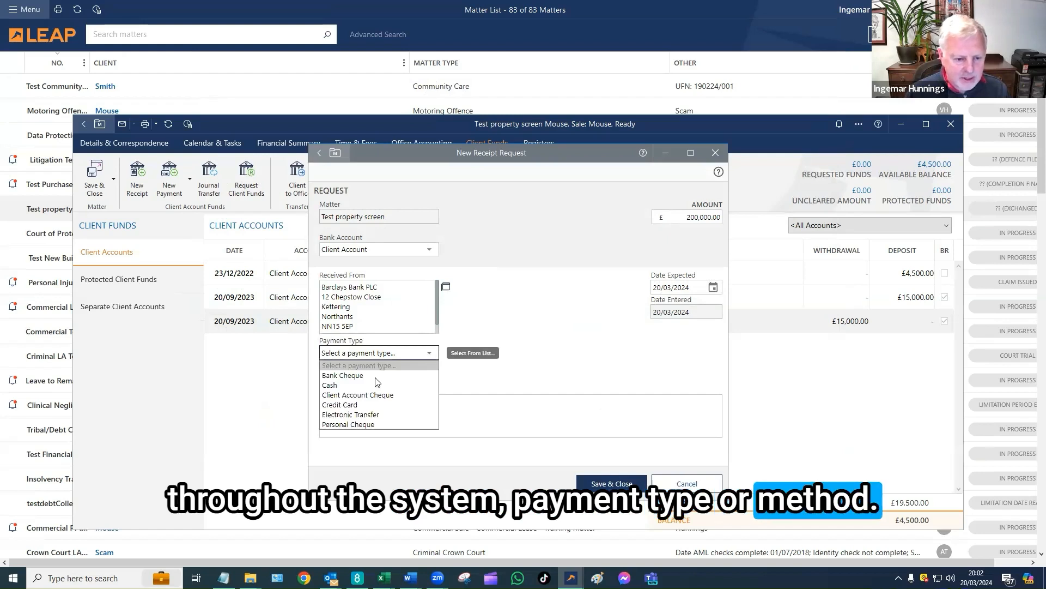
{"action": "left_click", "coordinate": [354, 414]}
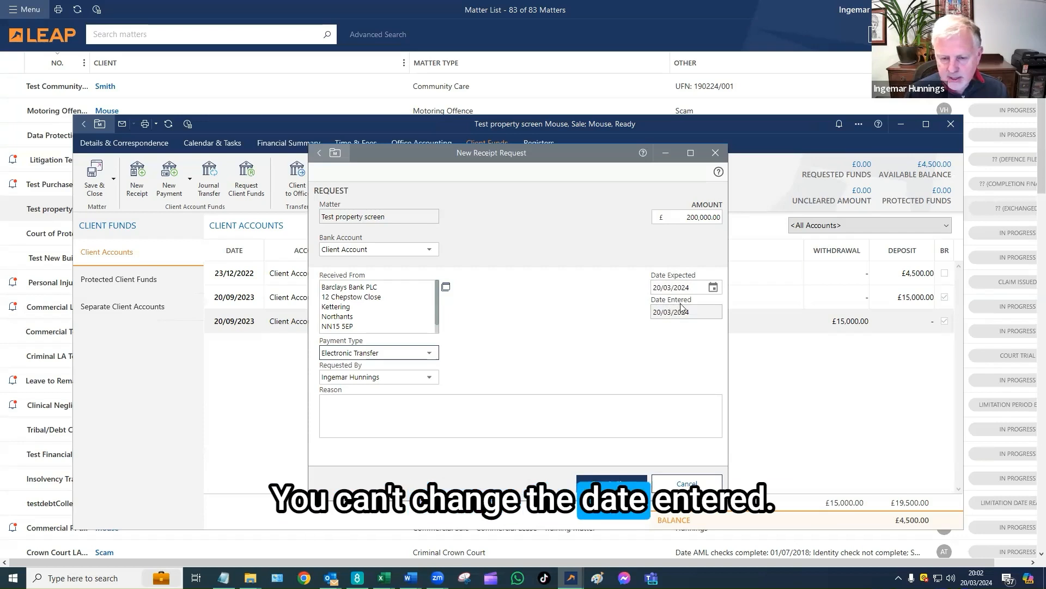
{"action": "left_click", "coordinate": [713, 288]}
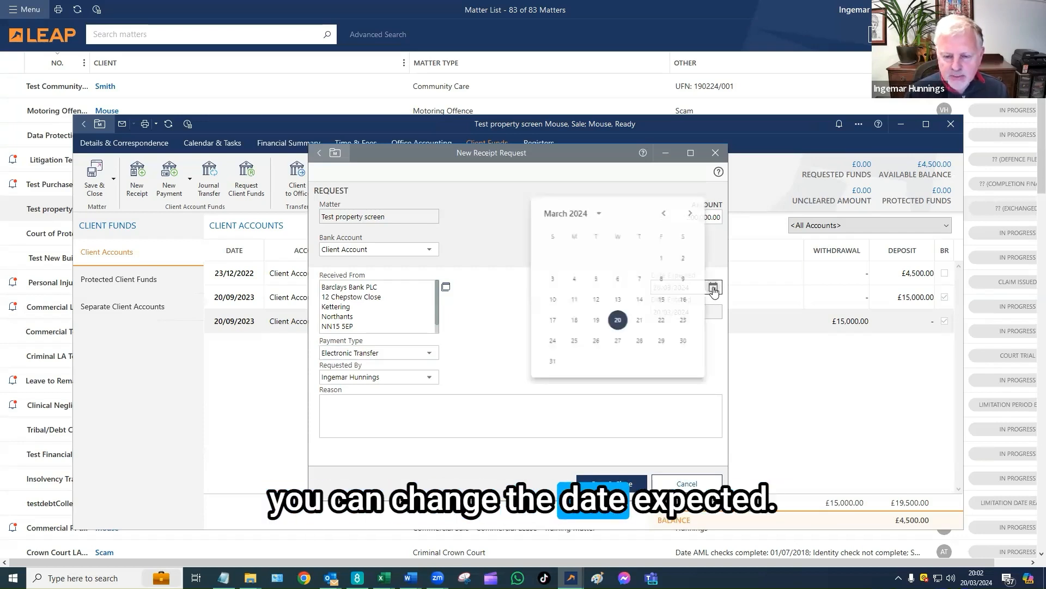
{"action": "left_click", "coordinate": [638, 342]}
Step: Enter "Mortgage advance" as the reason, then save and close the receipt request
{"action": "left_click", "coordinate": [368, 403]}
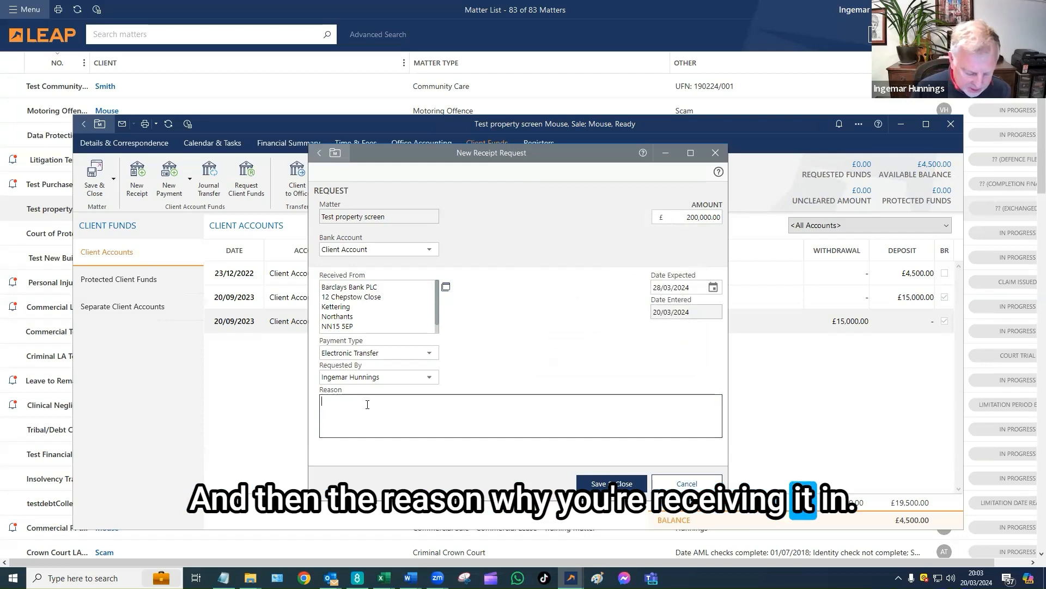
{"action": "type", "text": "Mortgage "}
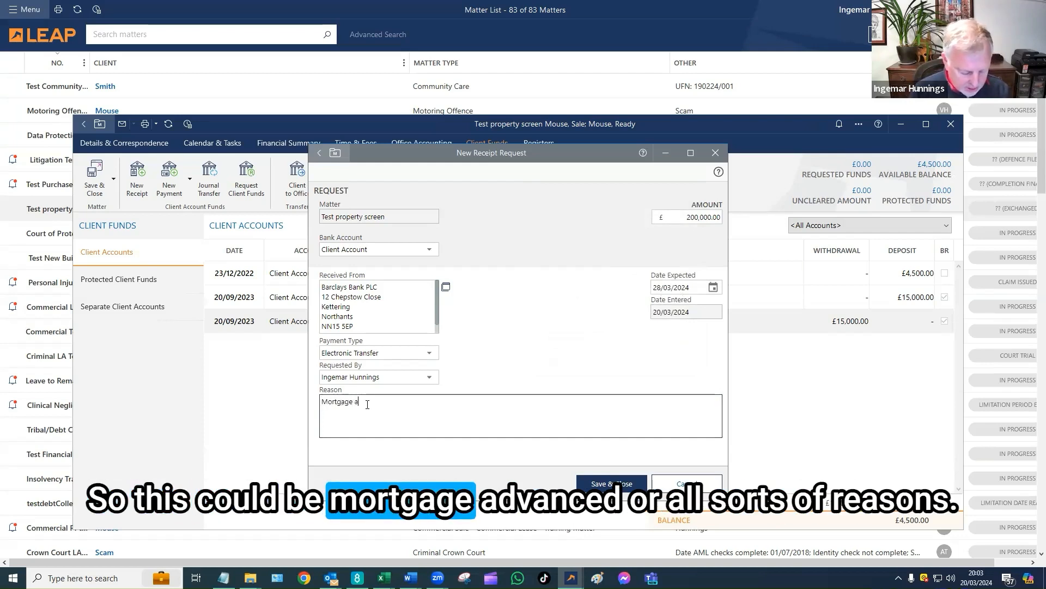
{"action": "type", "text": "advance"}
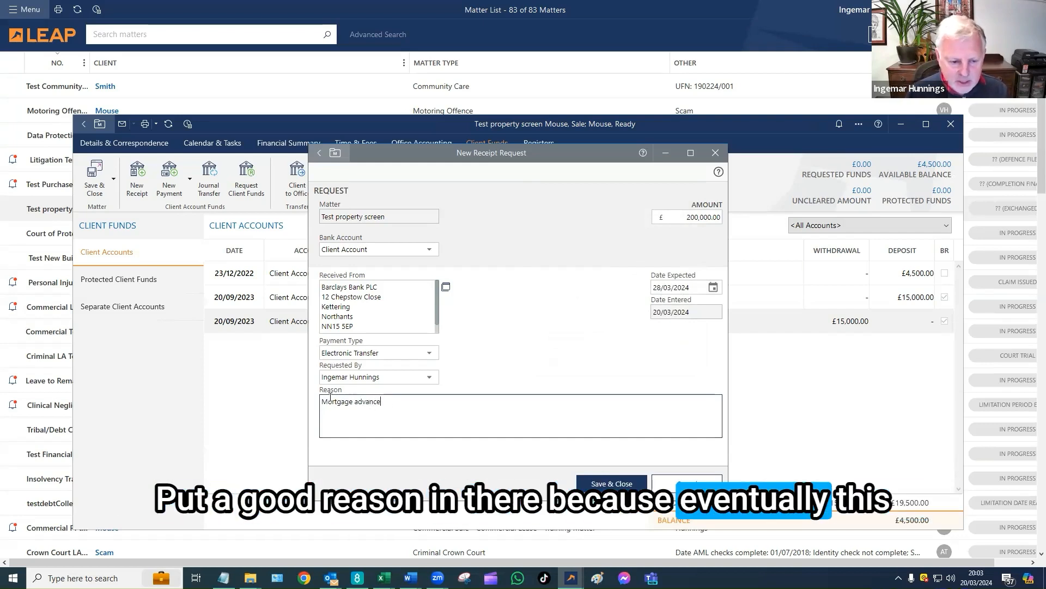
{"action": "left_click_drag", "start_coordinate": [382, 403], "coordinate": [321, 402]}
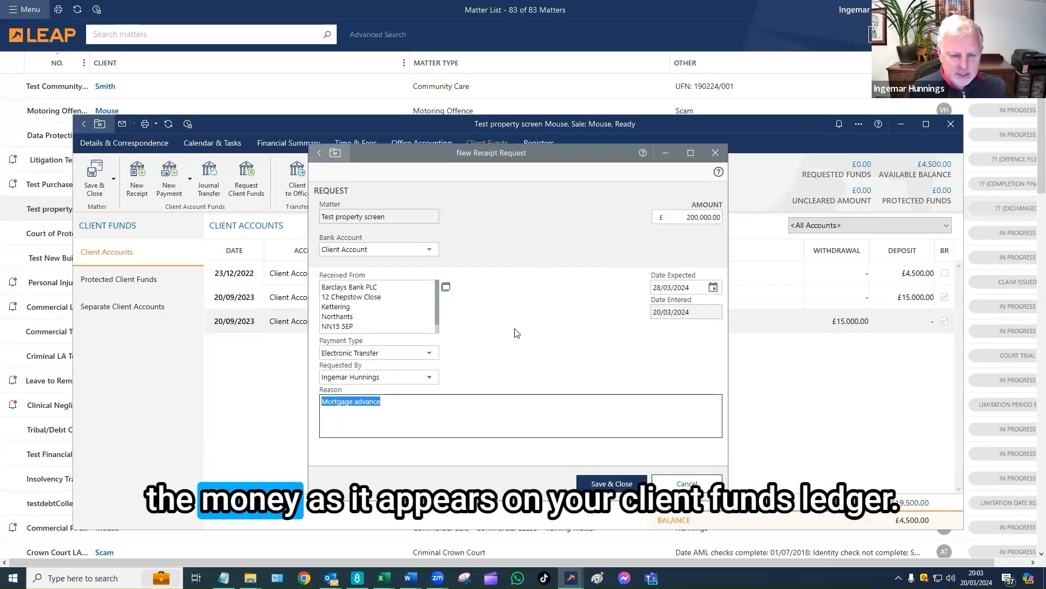
{"action": "left_click", "coordinate": [605, 485]}
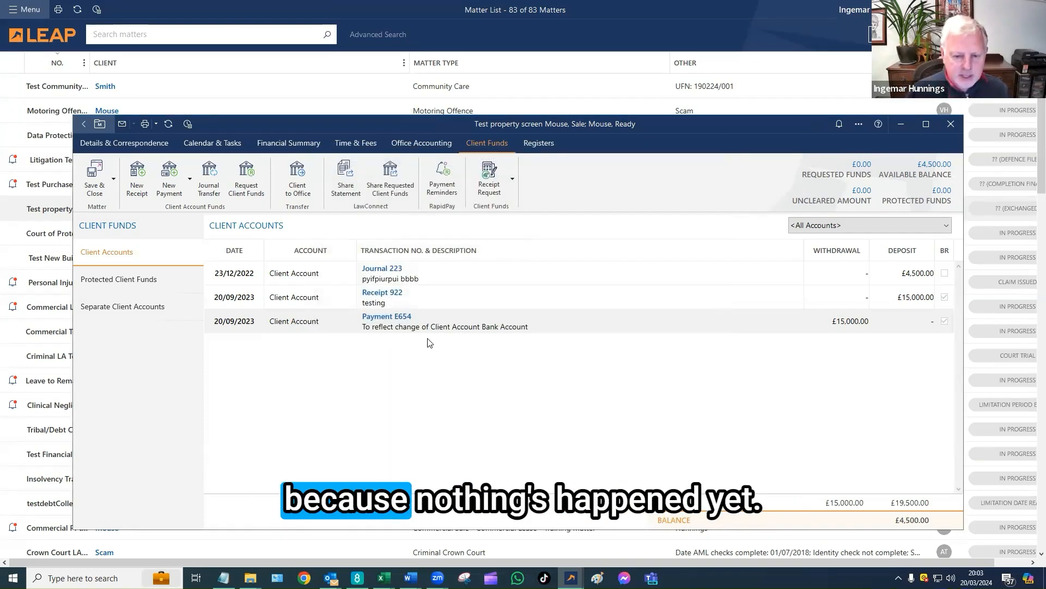
Step: Look at the matter's receipt request options, then minimise the matter window to get back to the matter list
{"action": "left_click", "coordinate": [513, 180]}
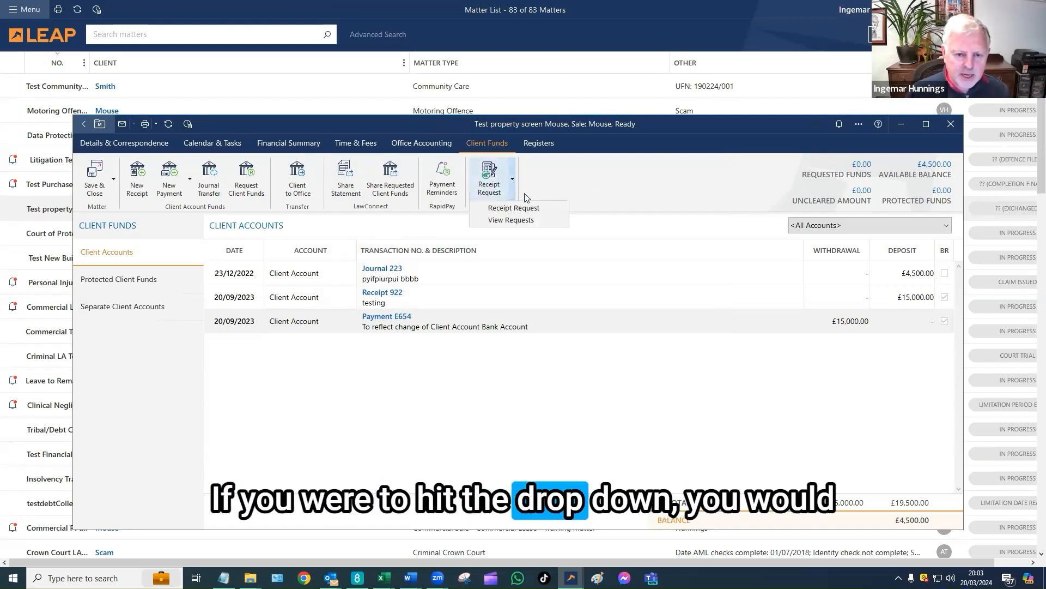
{"action": "left_click", "coordinate": [584, 180]}
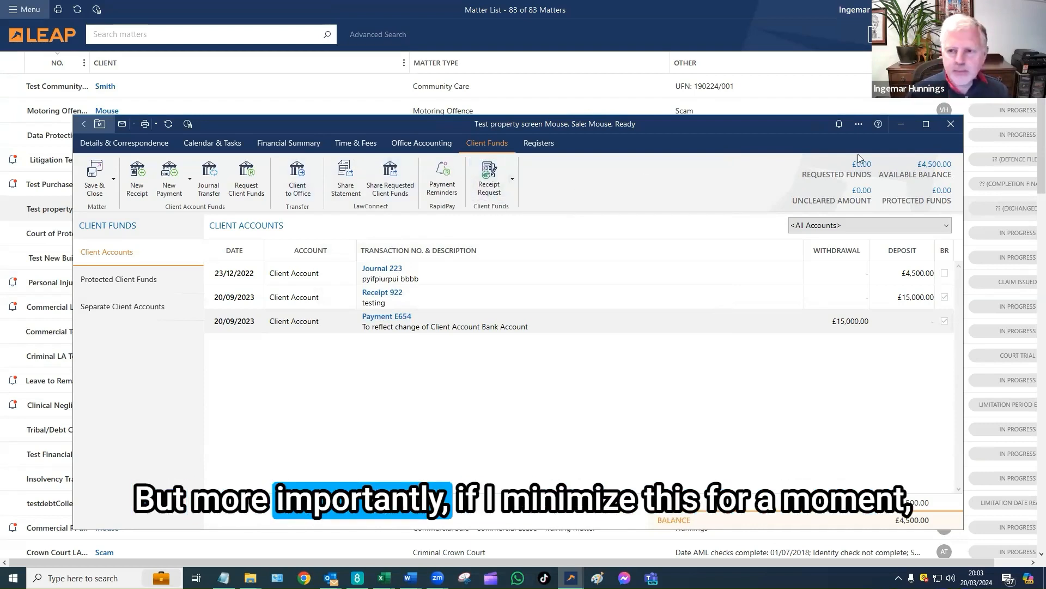
{"action": "left_click", "coordinate": [899, 124]}
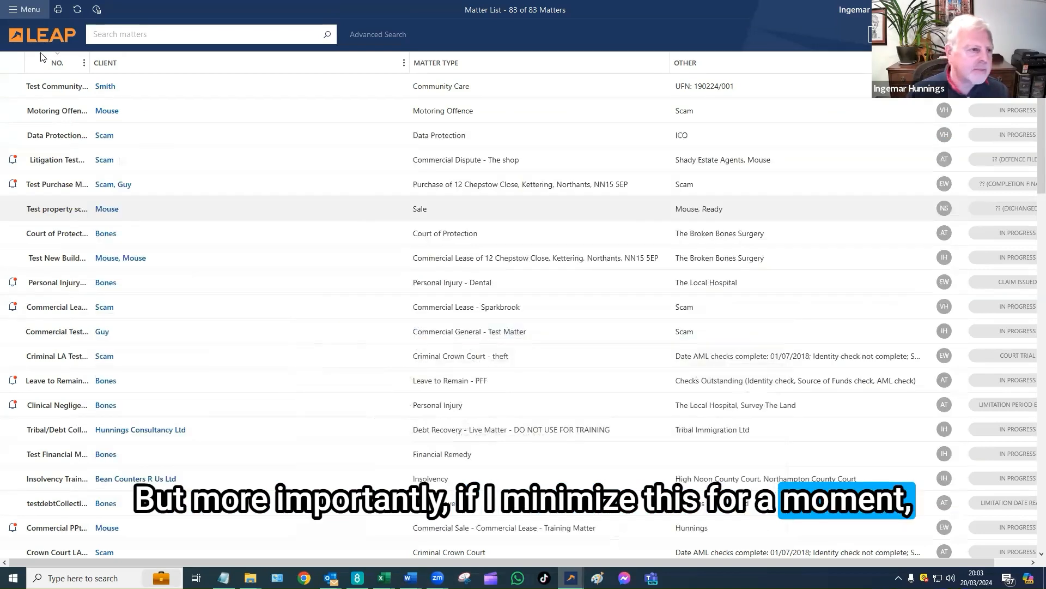
Step: Find the Receipt Requests entry under client accounting, check the Receipt Request app in the App Marketplace, and close the marketplace
{"action": "left_click", "coordinate": [13, 10]}
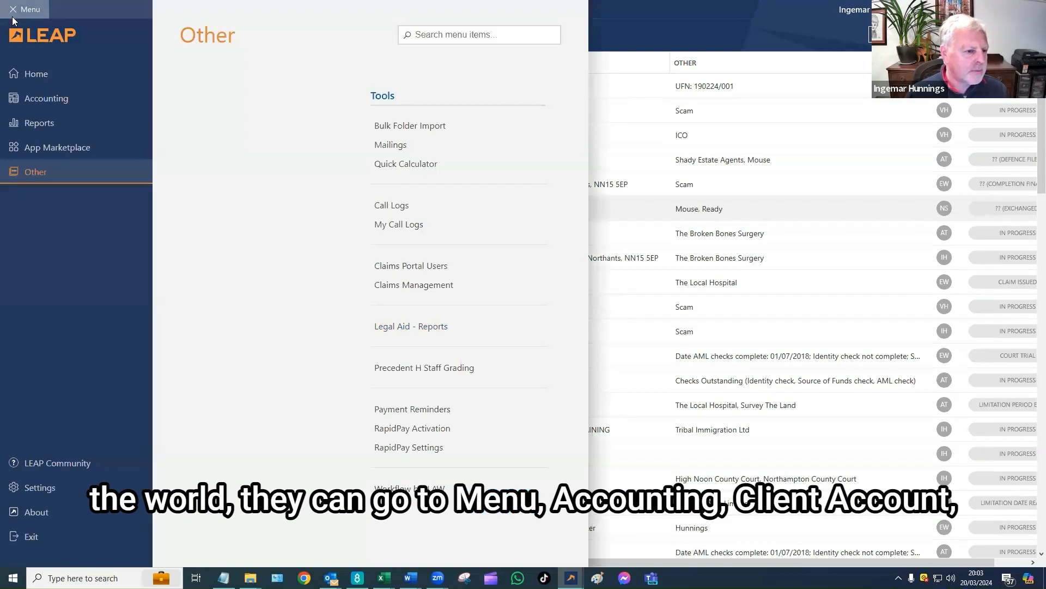
{"action": "left_click", "coordinate": [47, 99]}
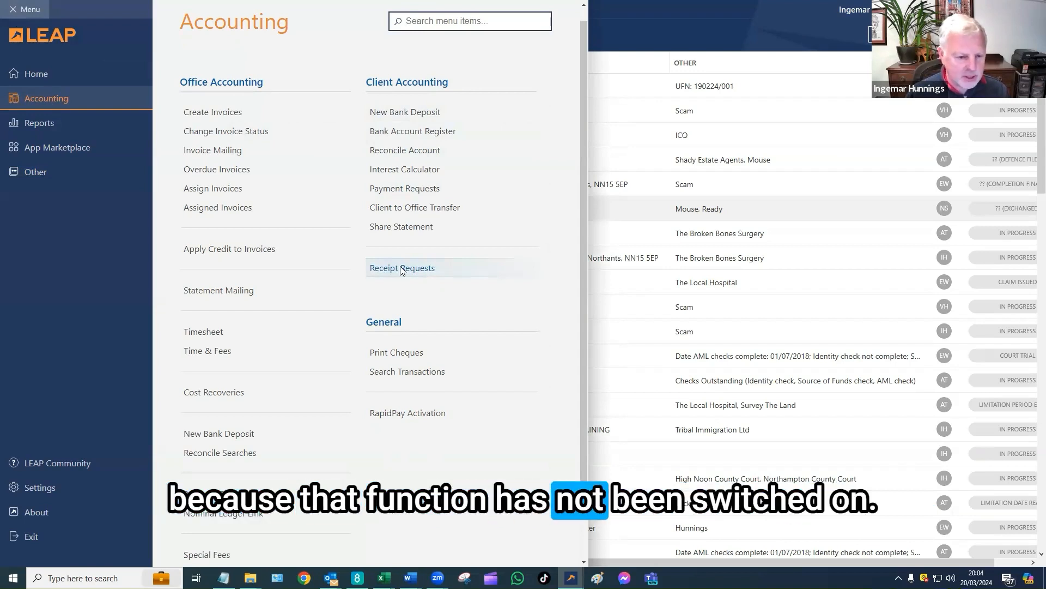
{"action": "left_click", "coordinate": [62, 150]}
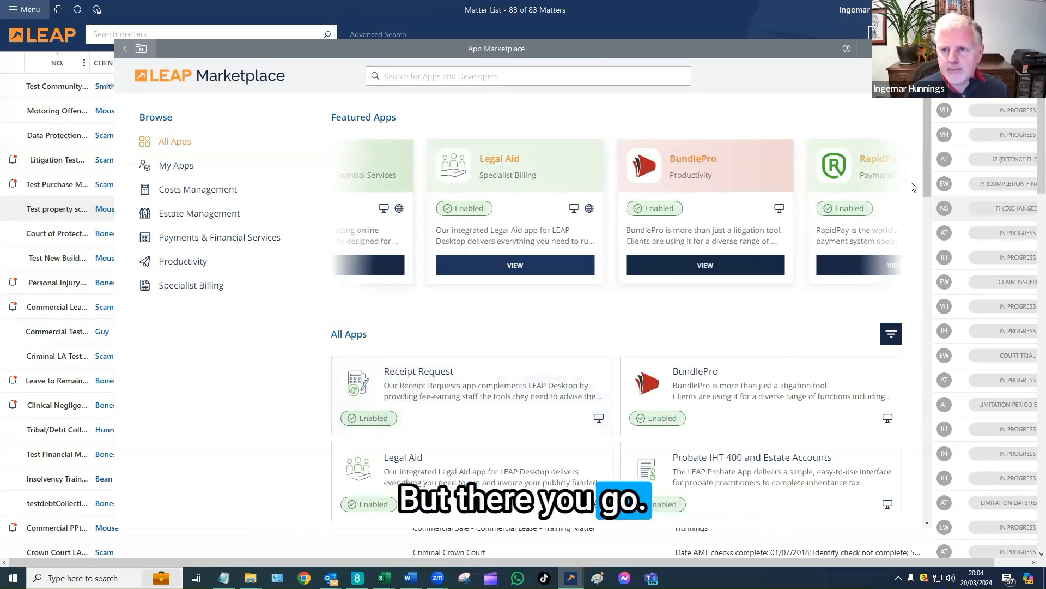
{"action": "left_click", "coordinate": [919, 49]}
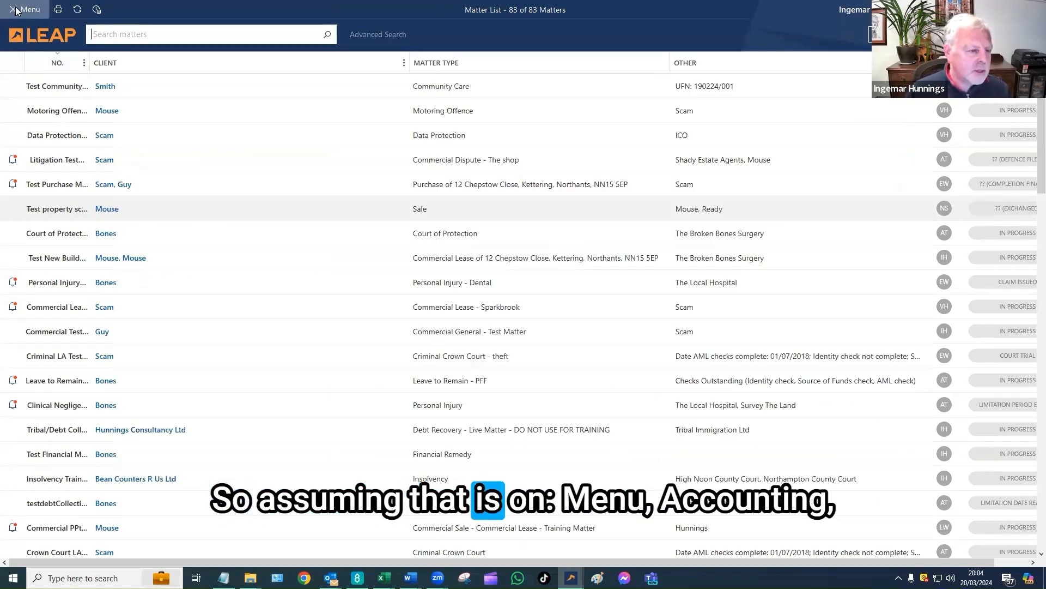
Step: Open the firm-wide receipt requests and create a client receipt from the £200,000.00 Barclays Bank PLC request
{"action": "left_click", "coordinate": [17, 14]}
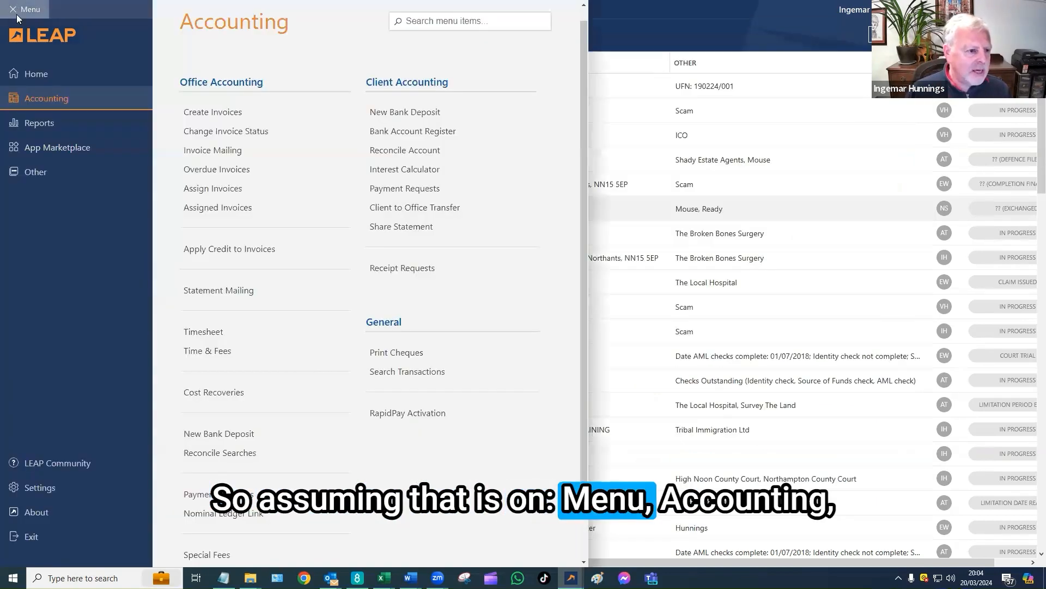
{"action": "left_click", "coordinate": [421, 269]}
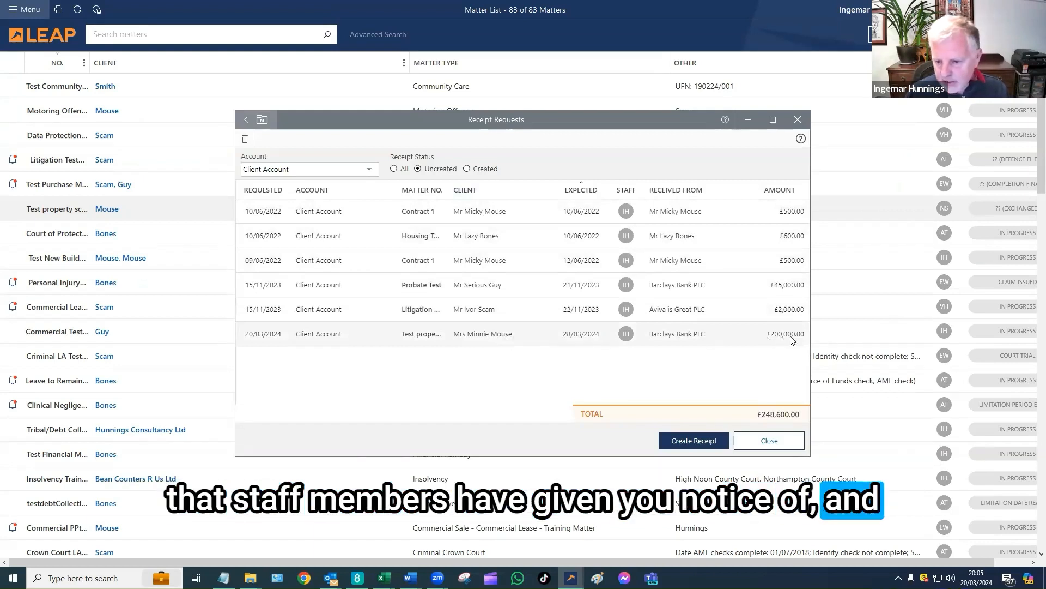
{"action": "left_click", "coordinate": [490, 335]}
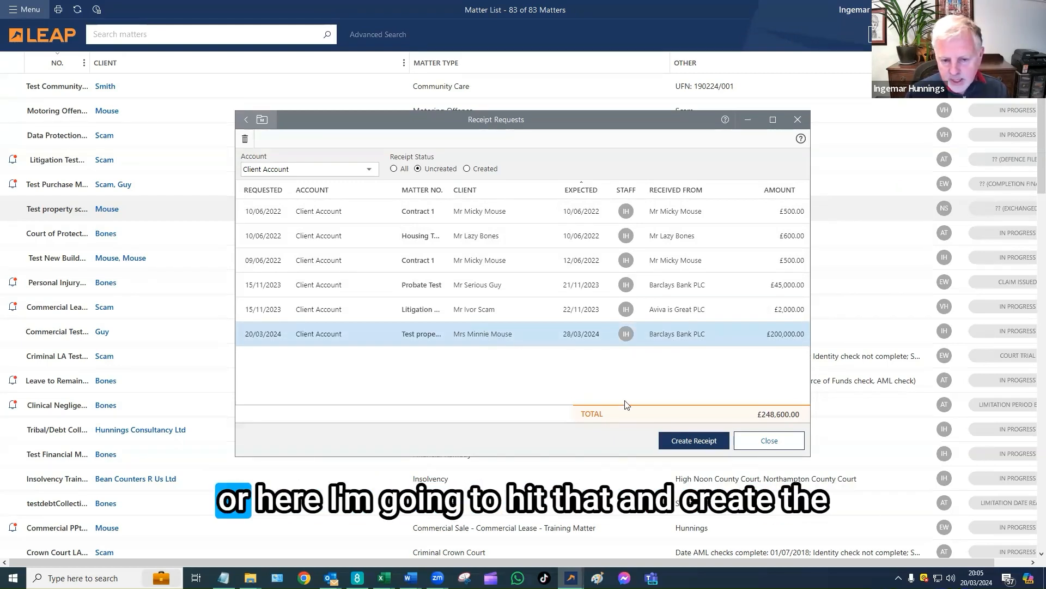
{"action": "left_click", "coordinate": [694, 440]}
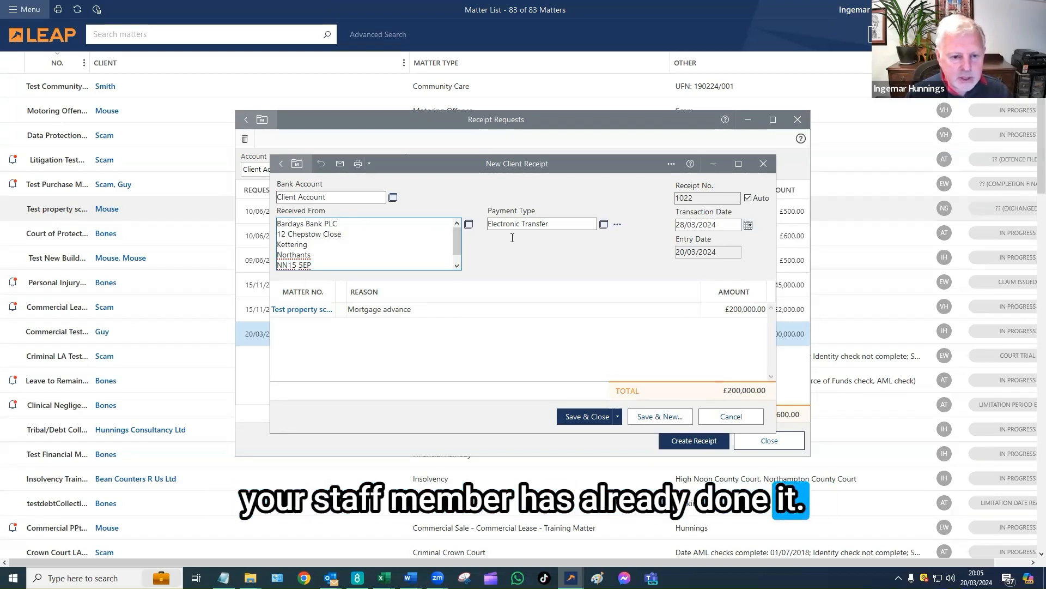
Step: Set the client receipt's transaction date to 20/03/2024, review the reason and amount, then save and close it
{"action": "left_click", "coordinate": [748, 226]}
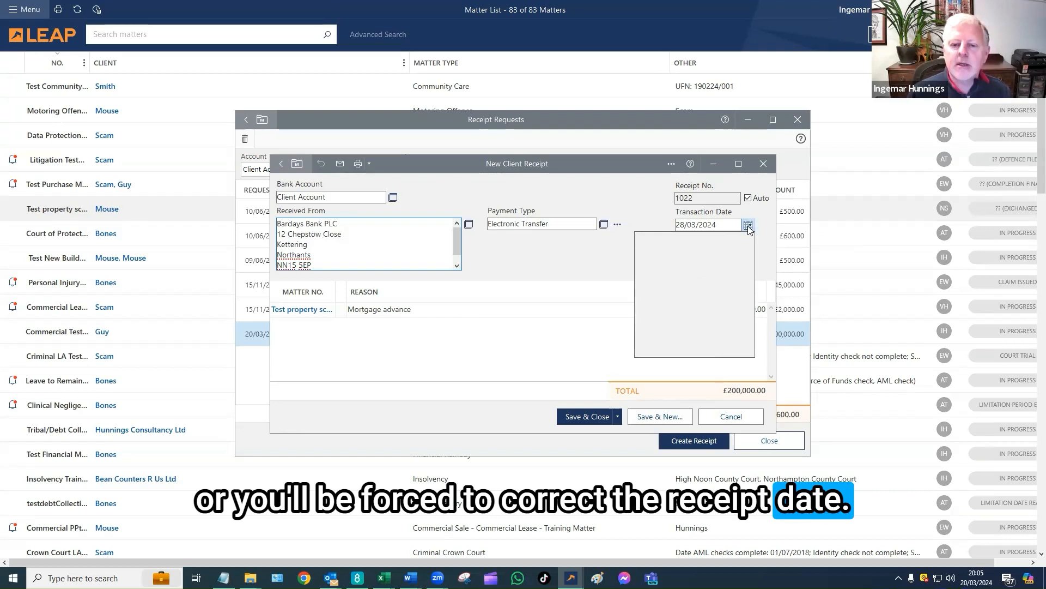
{"action": "left_click", "coordinate": [696, 345]}
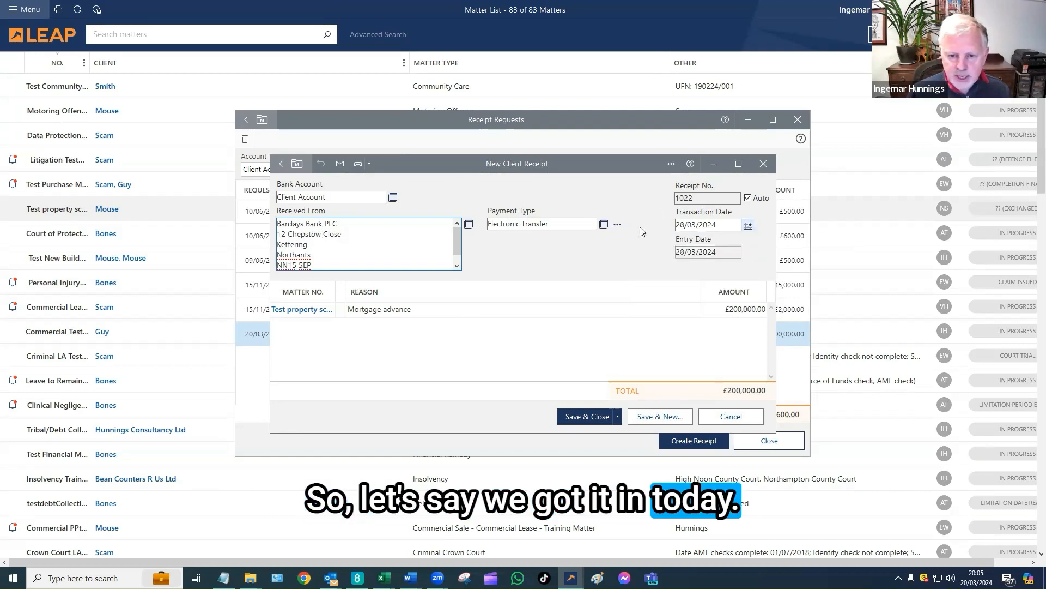
{"action": "left_click", "coordinate": [452, 310]}
{"action": "key", "text": "Tab"}
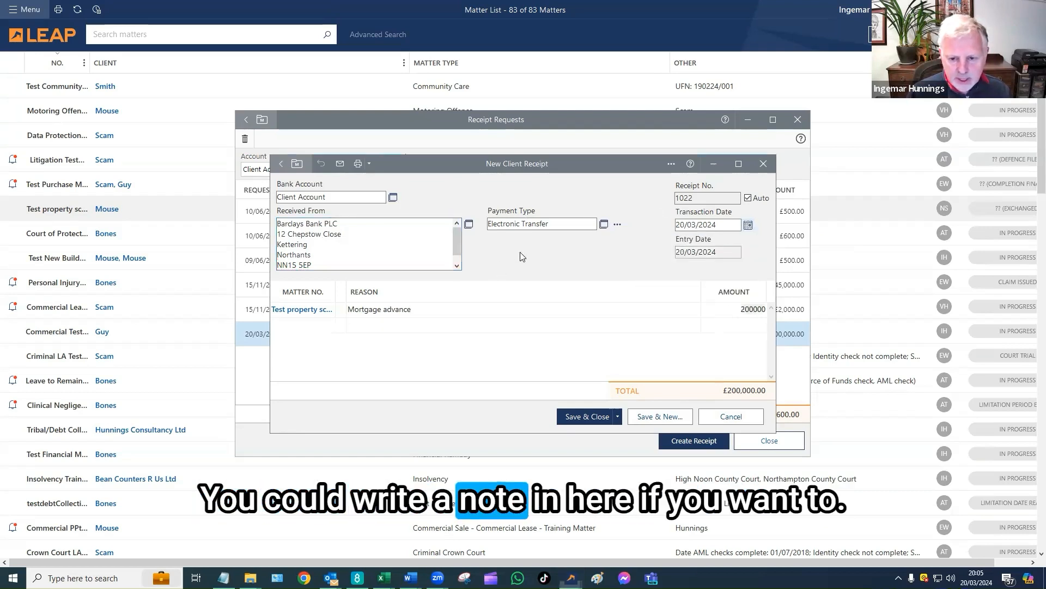
{"action": "left_click", "coordinate": [475, 253]}
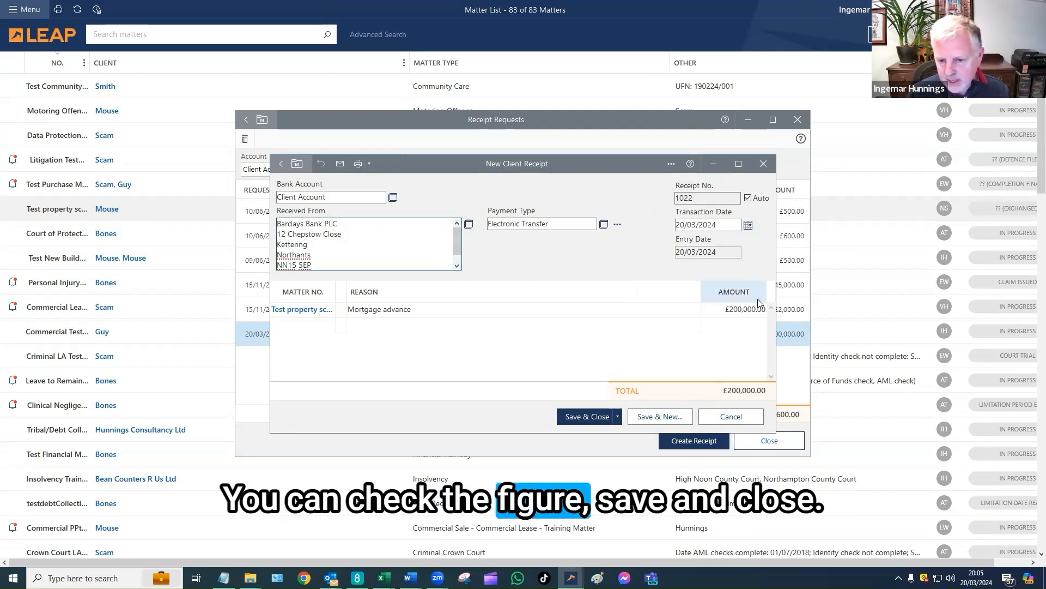
{"action": "left_click", "coordinate": [597, 423]}
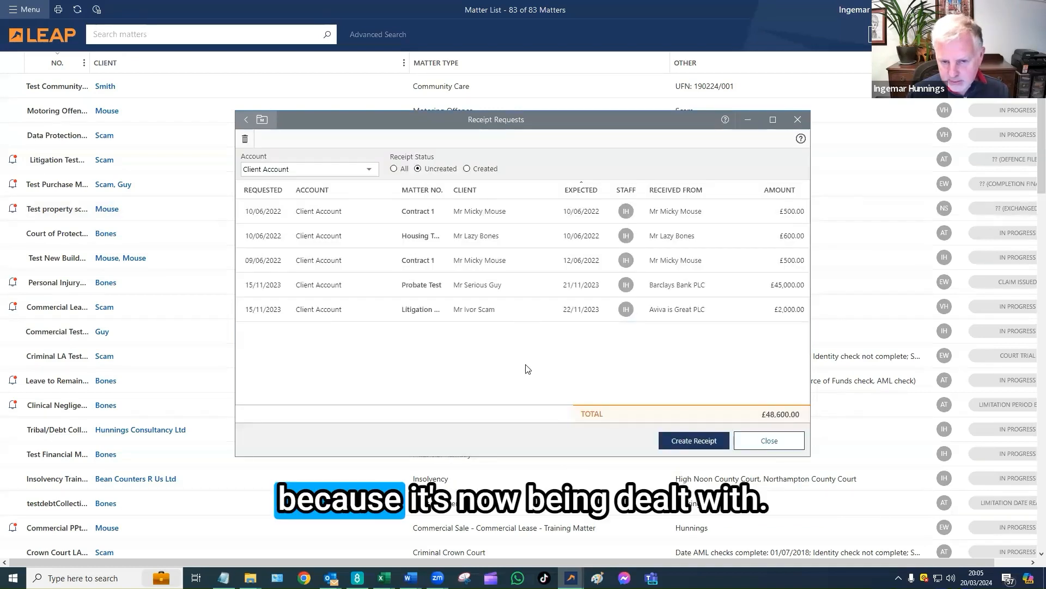
Step: Close the receipt requests list and return to the matter's client funds ledger to view the Mortgage advance receipt
{"action": "left_click", "coordinate": [768, 442]}
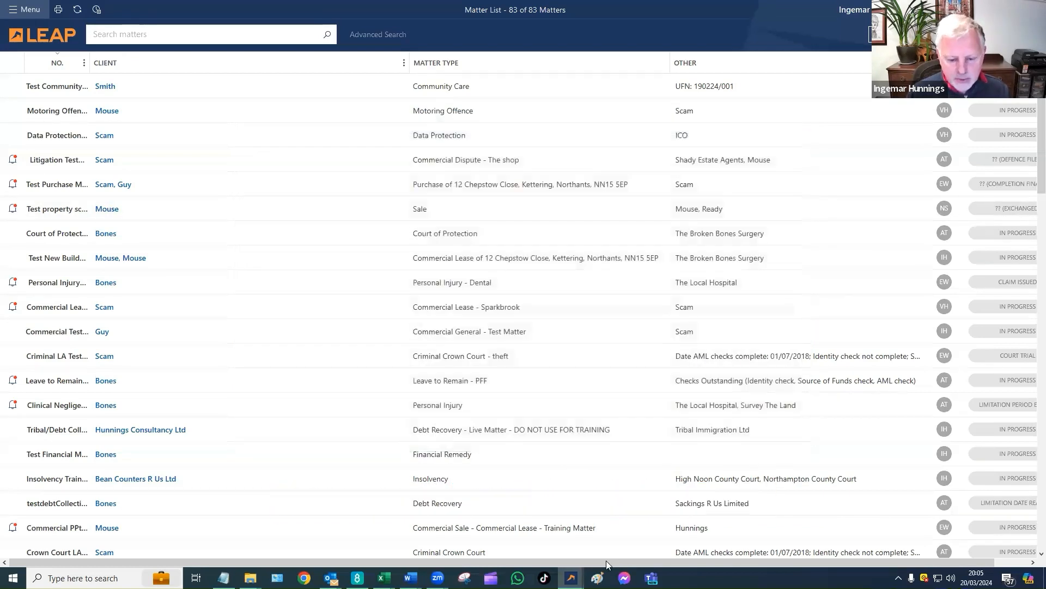
{"action": "mouse_move", "coordinate": [571, 578]}
{"action": "left_click", "coordinate": [626, 535]}
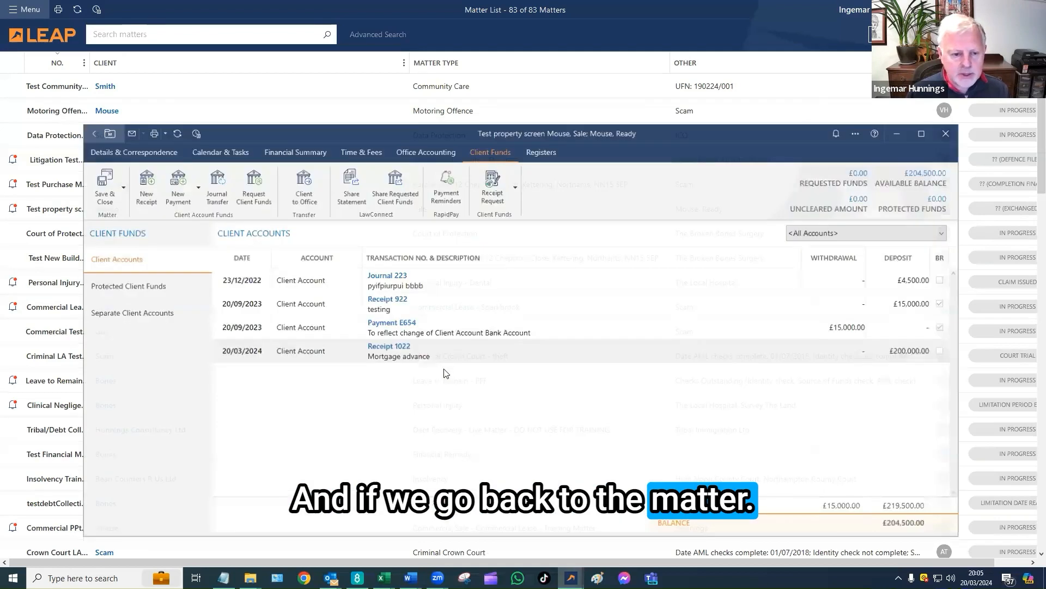
{"action": "left_click", "coordinate": [389, 346]}
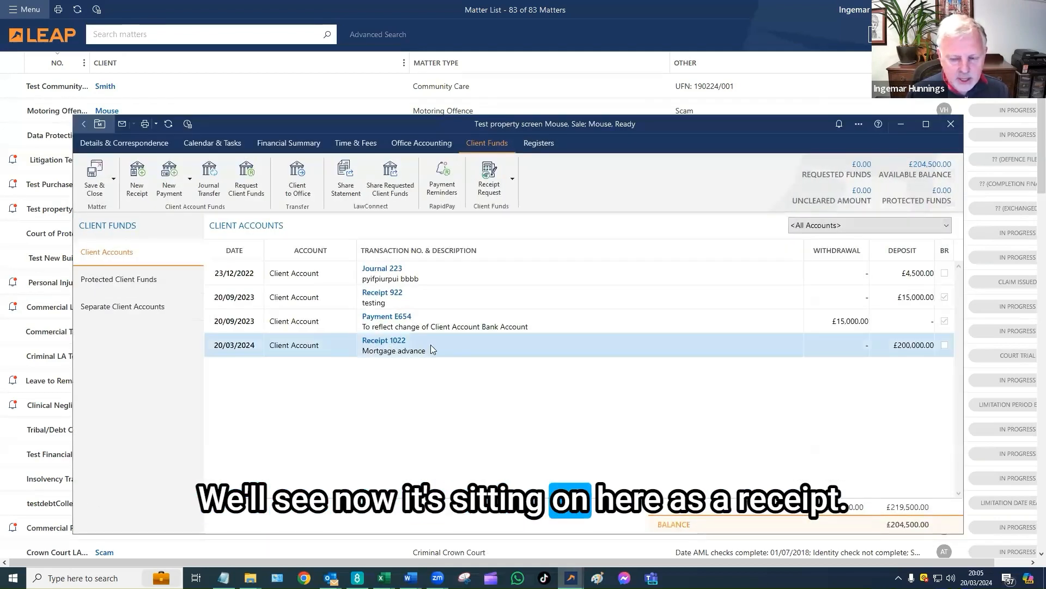